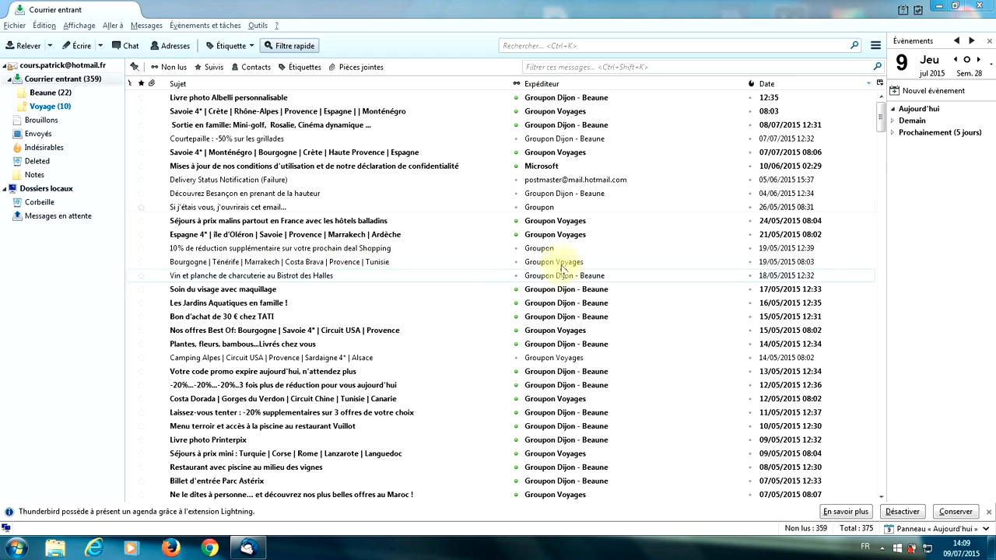
- Open the Adresses personnelles address book and start a new contact card
{"action": "left_click", "coordinate": [166, 46]}
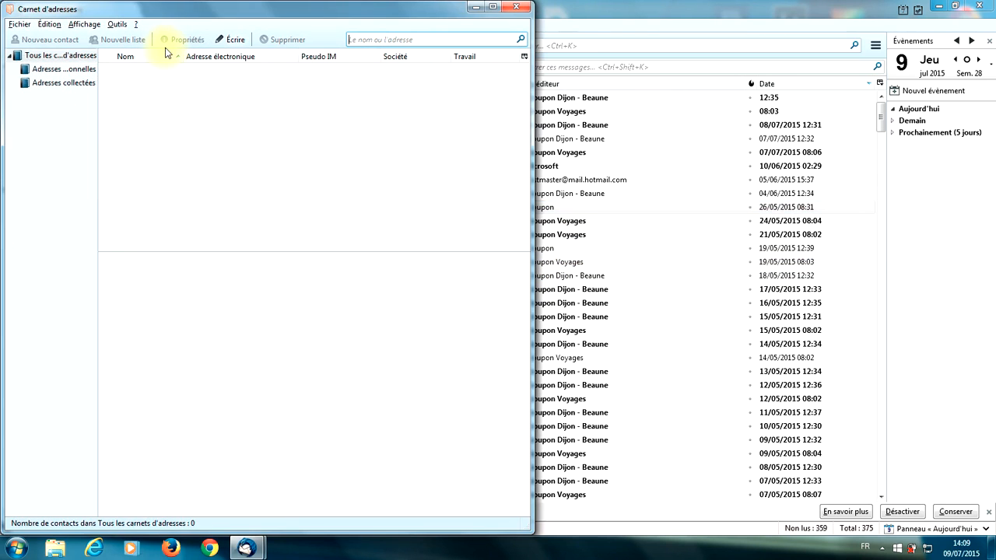
{"action": "left_click", "coordinate": [81, 72]}
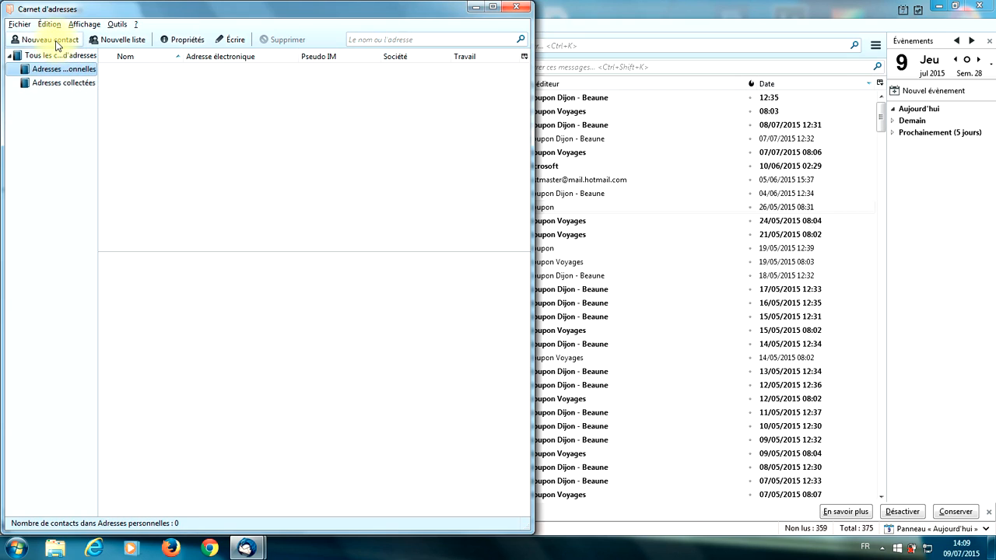
{"action": "left_click", "coordinate": [56, 43]}
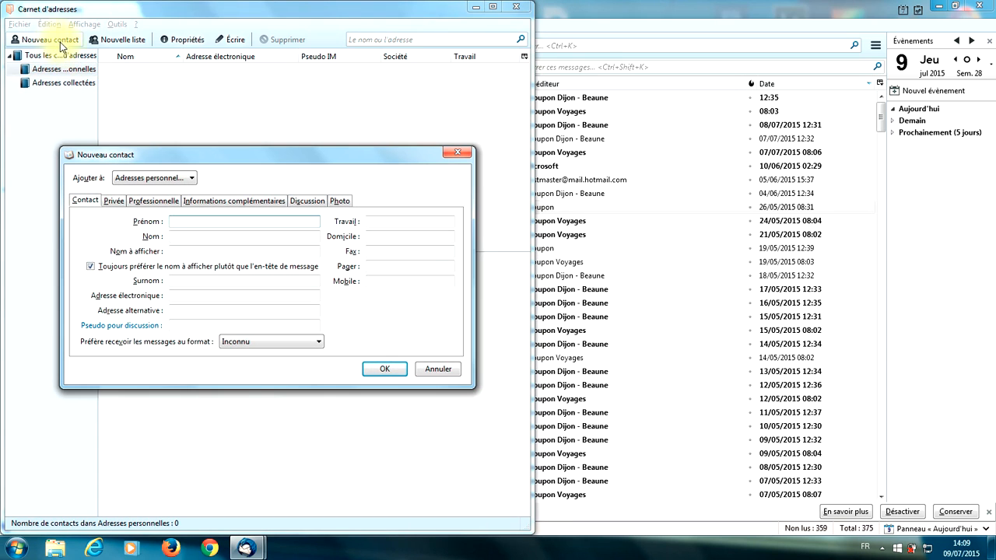
{"action": "left_click_drag", "start_coordinate": [178, 161], "coordinate": [218, 126]}
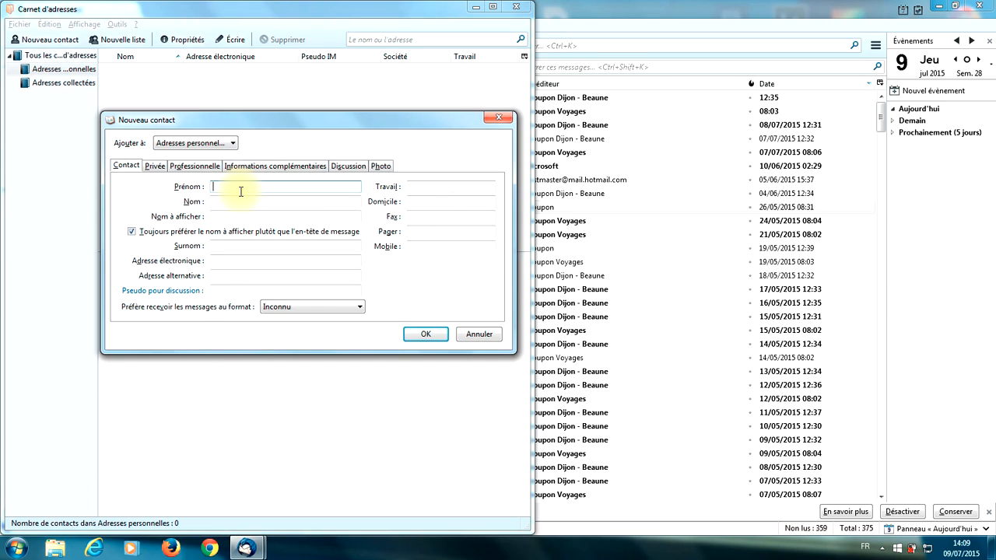
- Enter the contact's first name, last name and e-mail address on the new card
{"action": "key", "text": "Tab"}
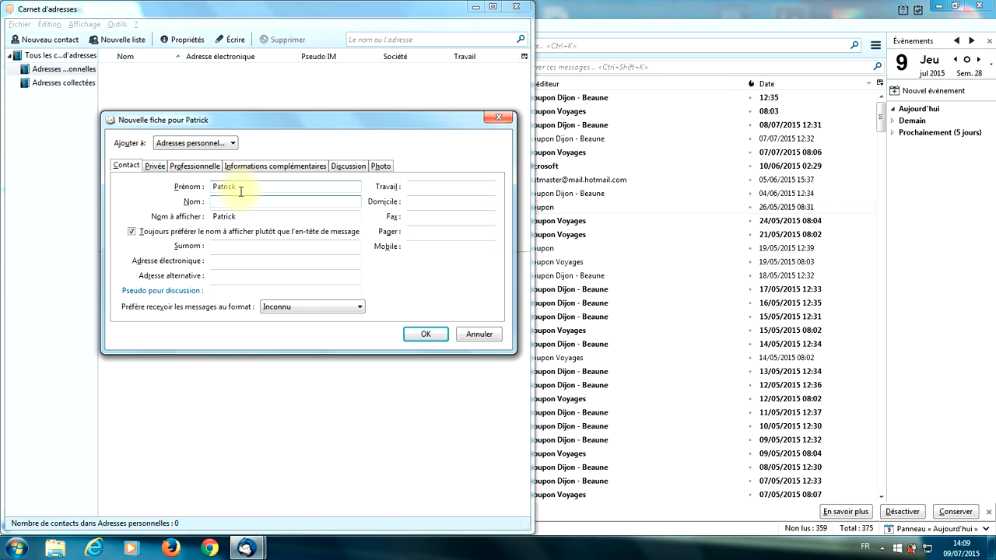
{"action": "left_click", "coordinate": [243, 264]}
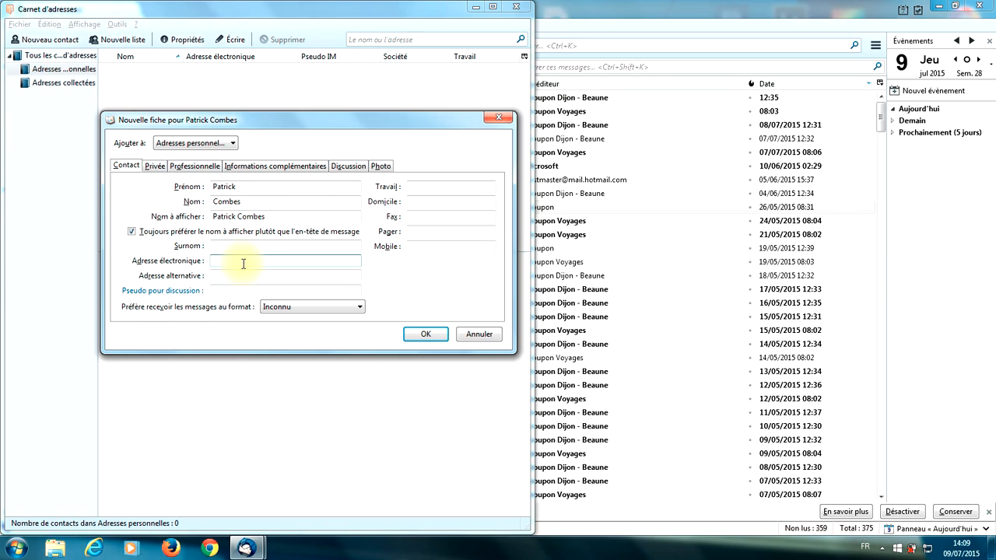
- Browse the Privée, Professionnelle, Informations complémentaires and Photo tabs of the contact card
{"action": "left_click", "coordinate": [160, 167]}
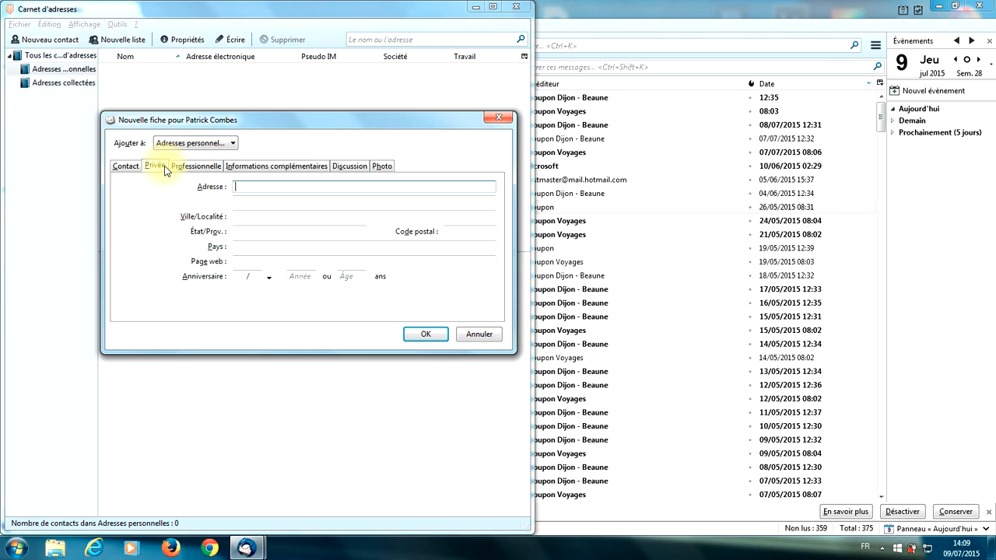
{"action": "left_click", "coordinate": [193, 166]}
{"action": "left_click", "coordinate": [259, 166]}
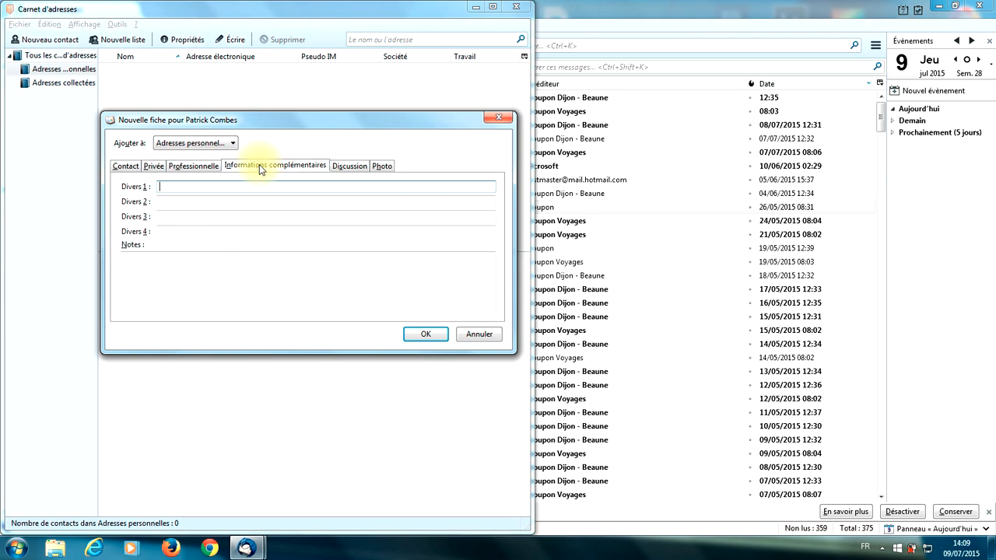
{"action": "left_click", "coordinate": [375, 167]}
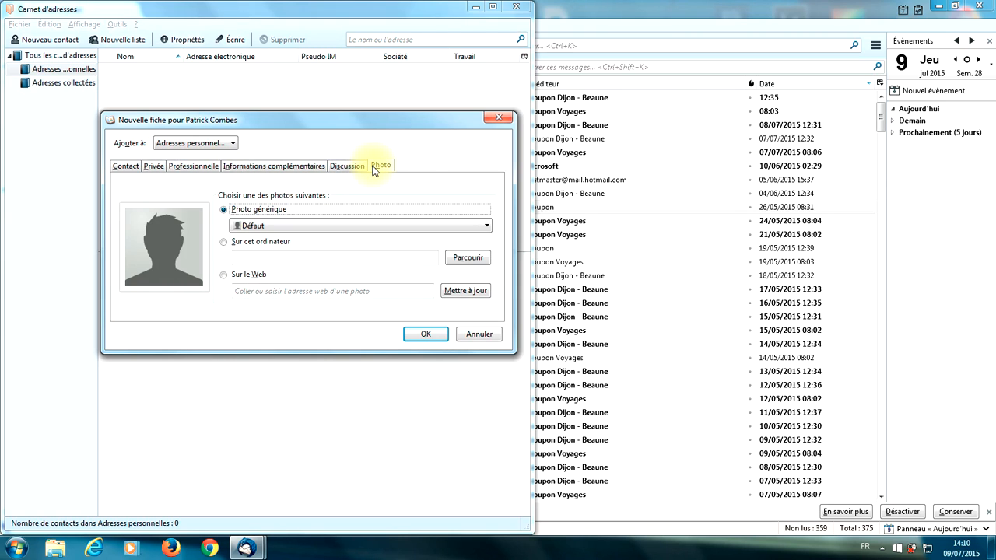
- Return to the Contact tab, save the contact with OK and close the address book
{"action": "left_click", "coordinate": [128, 167]}
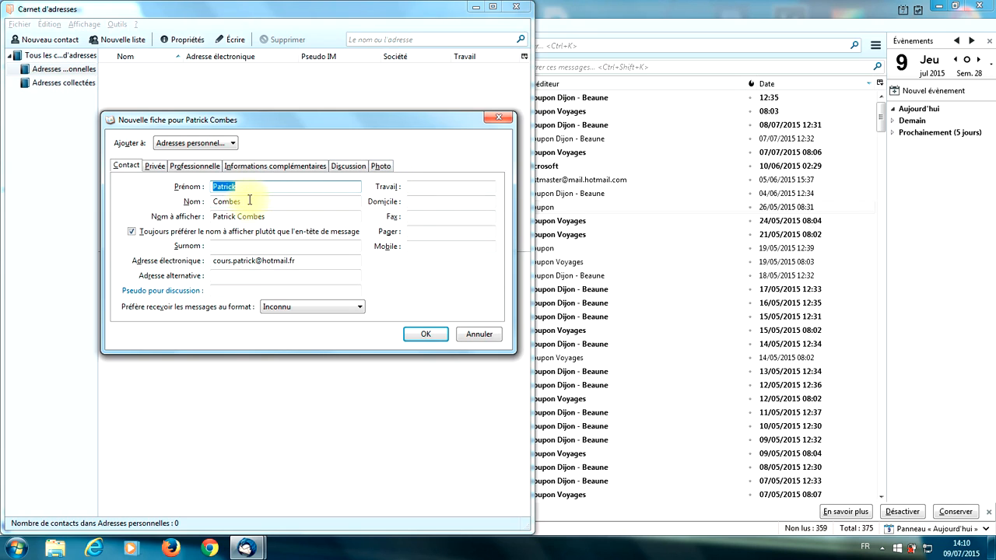
{"action": "left_click", "coordinate": [432, 332]}
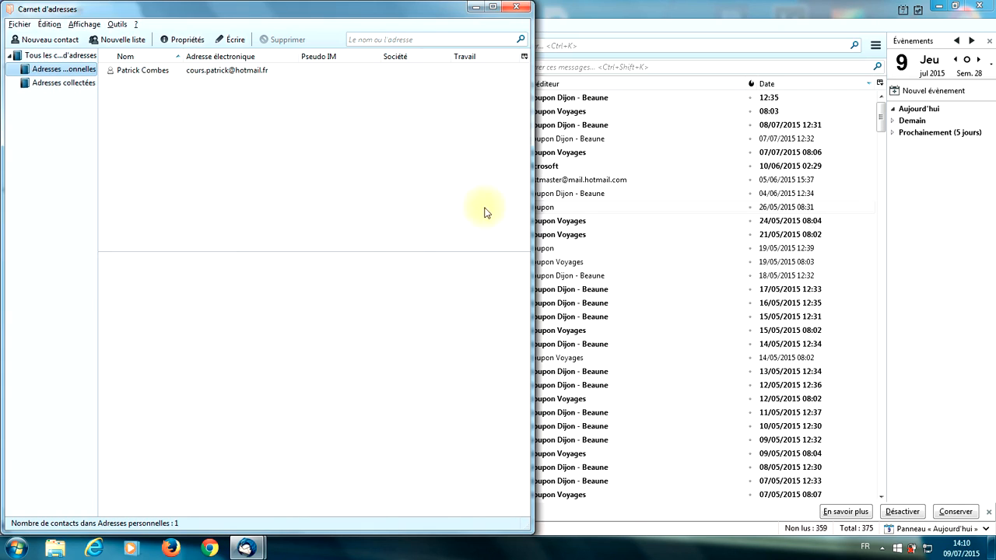
{"action": "left_click", "coordinate": [521, 9]}
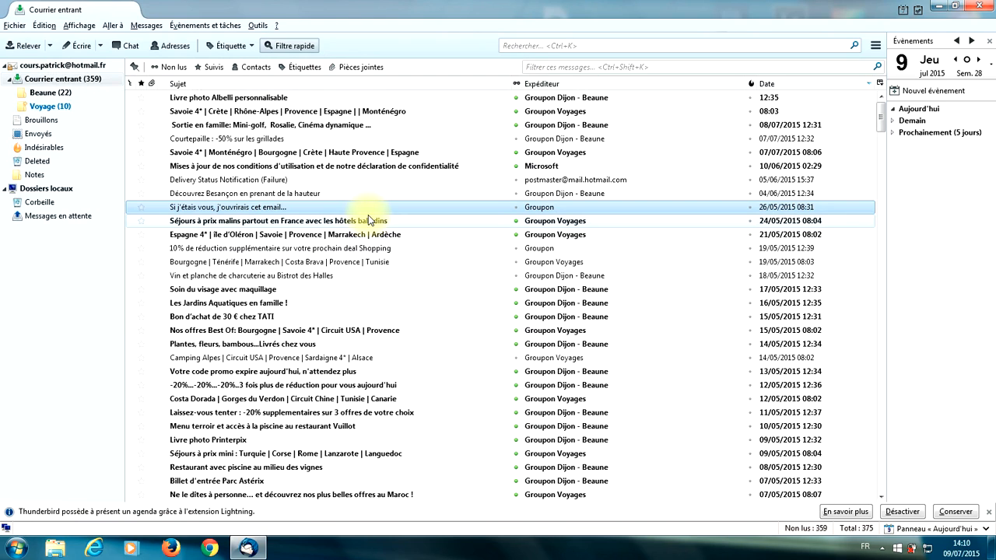
- Add the Groupon email's sender to the address book, verify it there, then close the message
{"action": "double_click", "coordinate": [328, 207]}
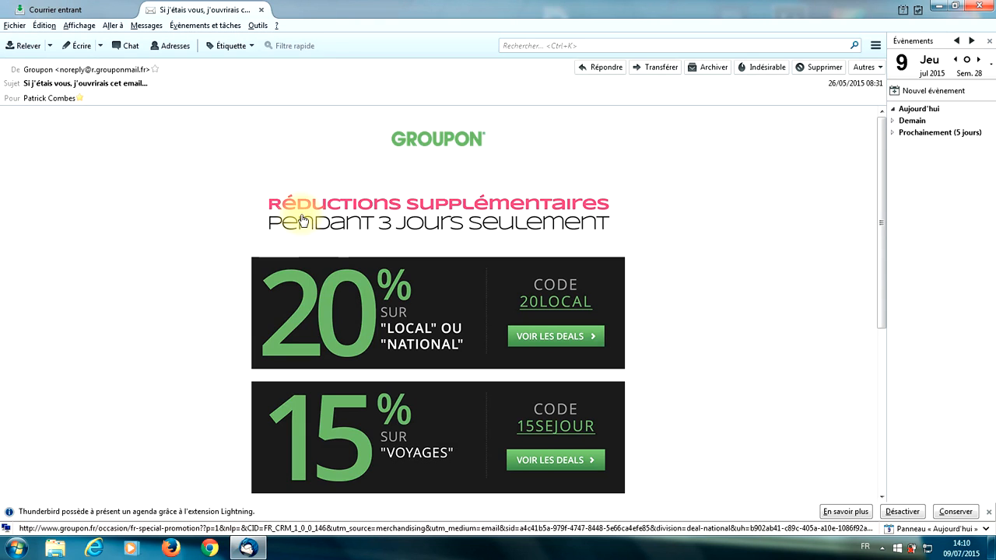
{"action": "left_click", "coordinate": [102, 71]}
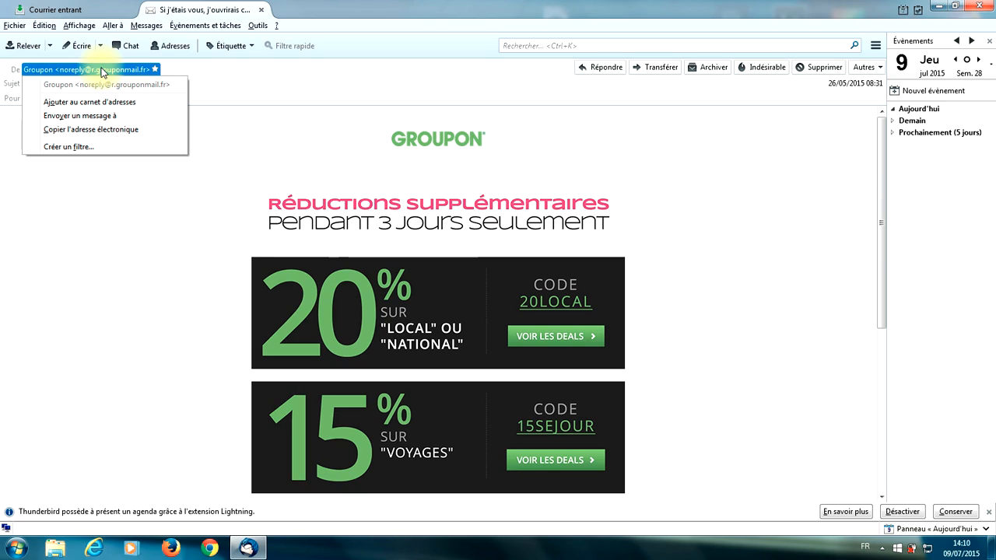
{"action": "left_click", "coordinate": [118, 103]}
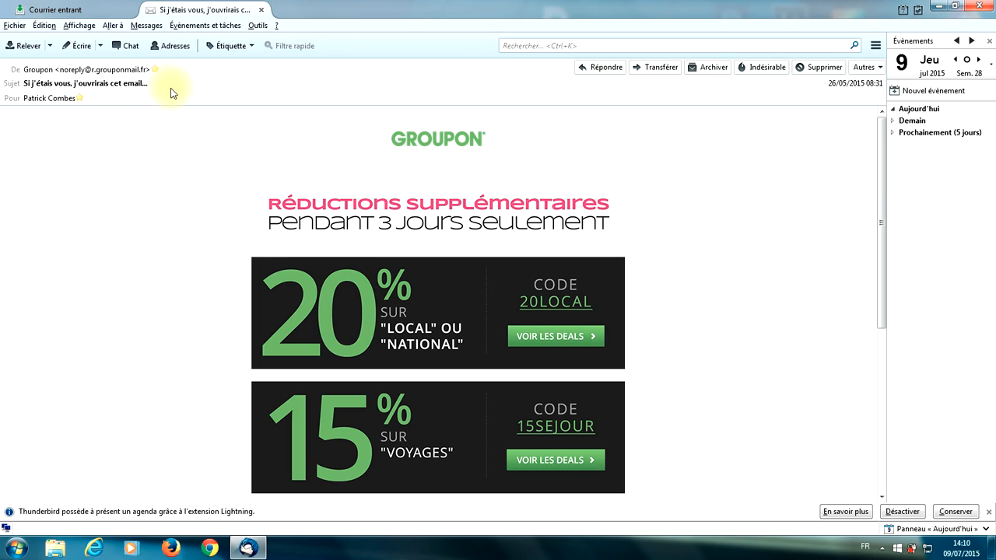
{"action": "left_click", "coordinate": [169, 49]}
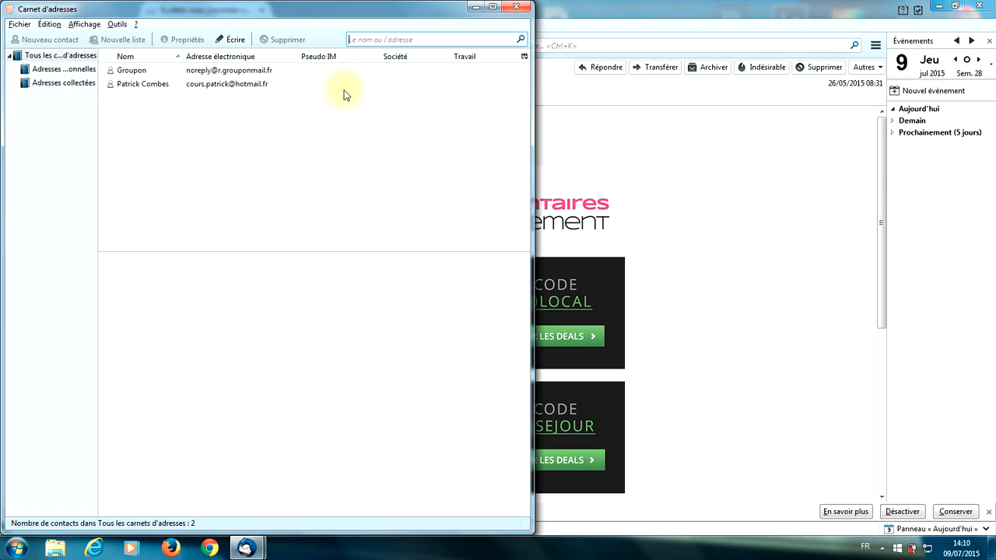
{"action": "left_click", "coordinate": [515, 7]}
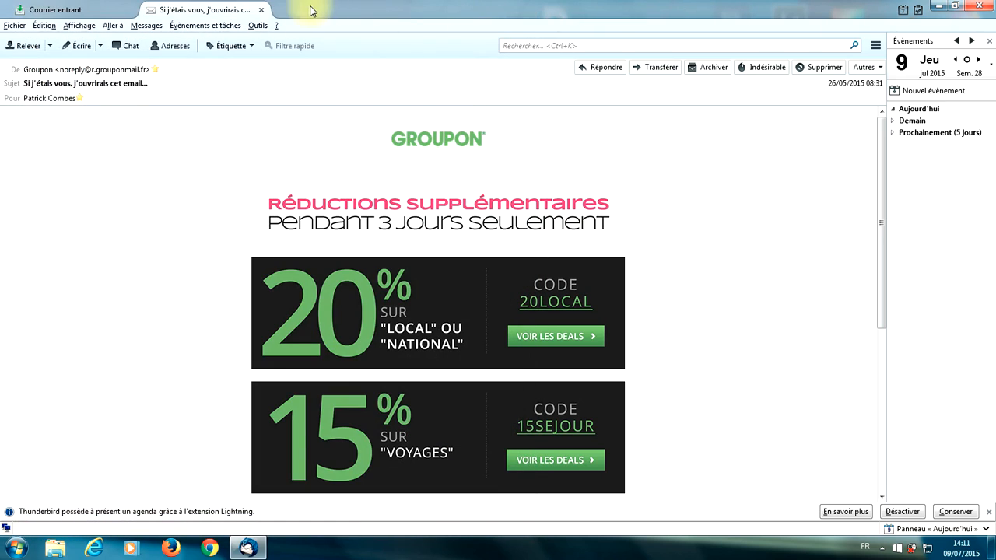
{"action": "left_click", "coordinate": [262, 10]}
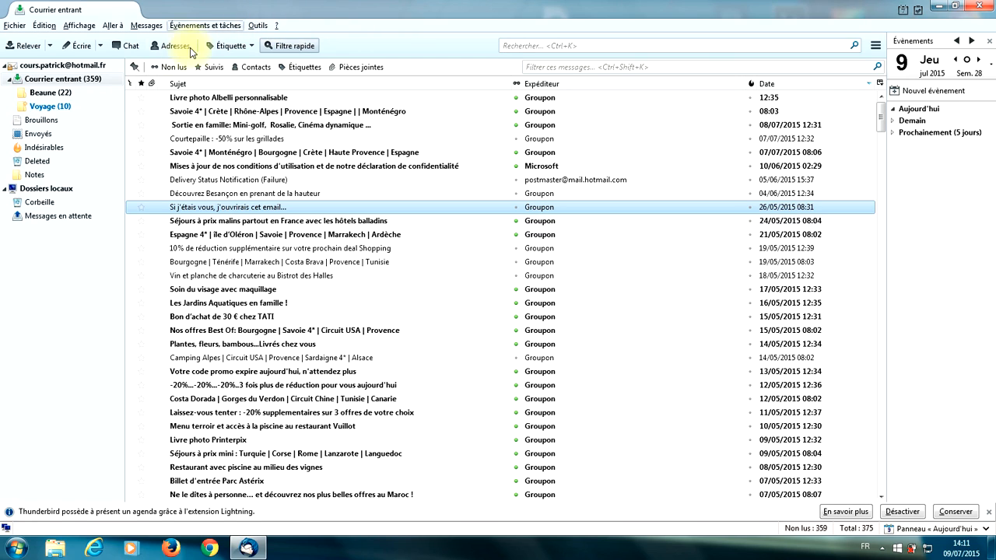
- Reopen the address book to show both contacts, including the Groupon sender
{"action": "left_click", "coordinate": [169, 49]}
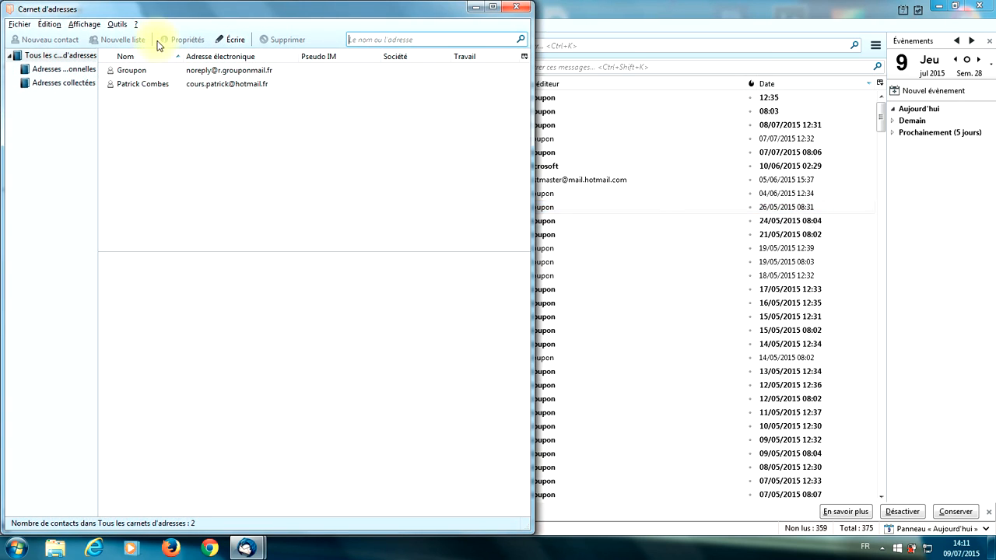
- Start the Importer wizard for address books only
{"action": "left_click", "coordinate": [116, 24]}
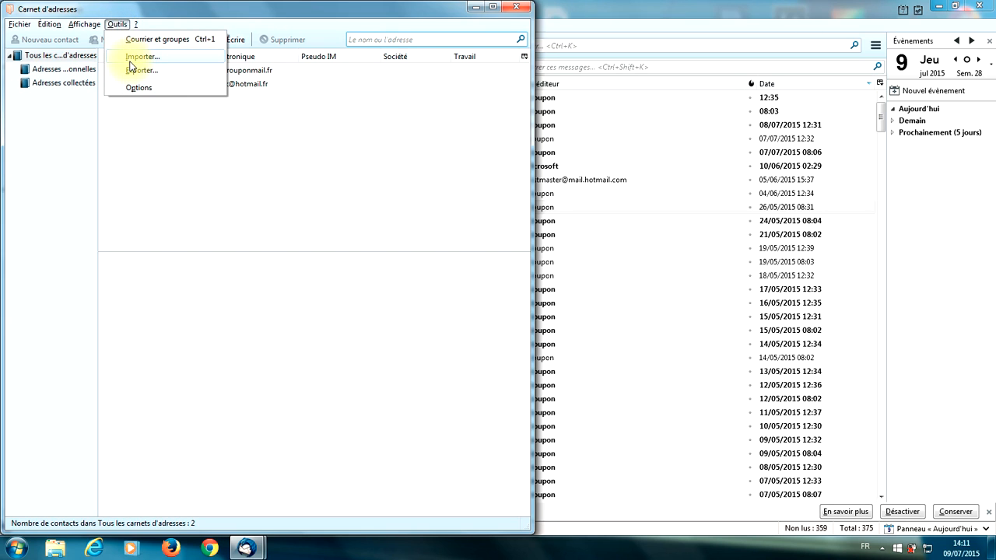
{"action": "left_click", "coordinate": [130, 63]}
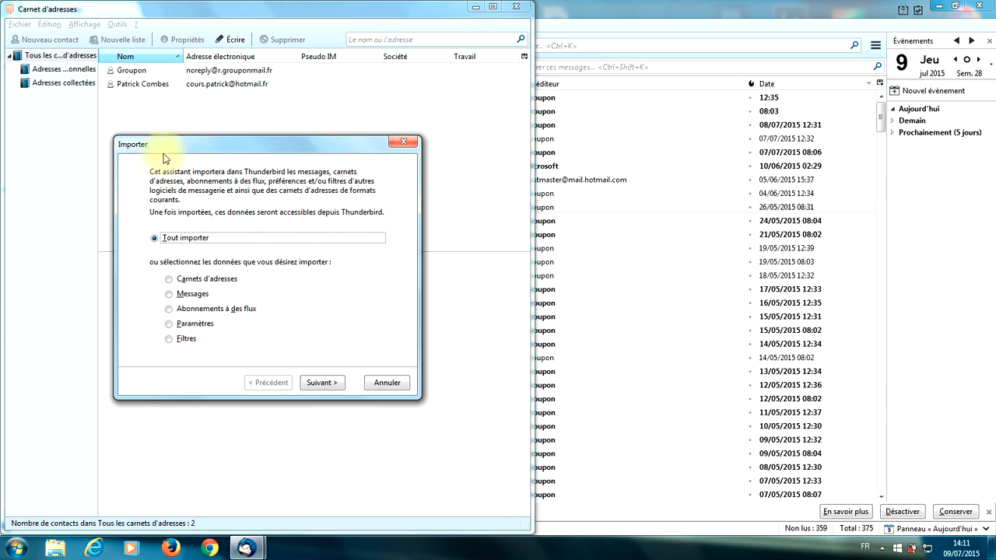
{"action": "left_click", "coordinate": [171, 281]}
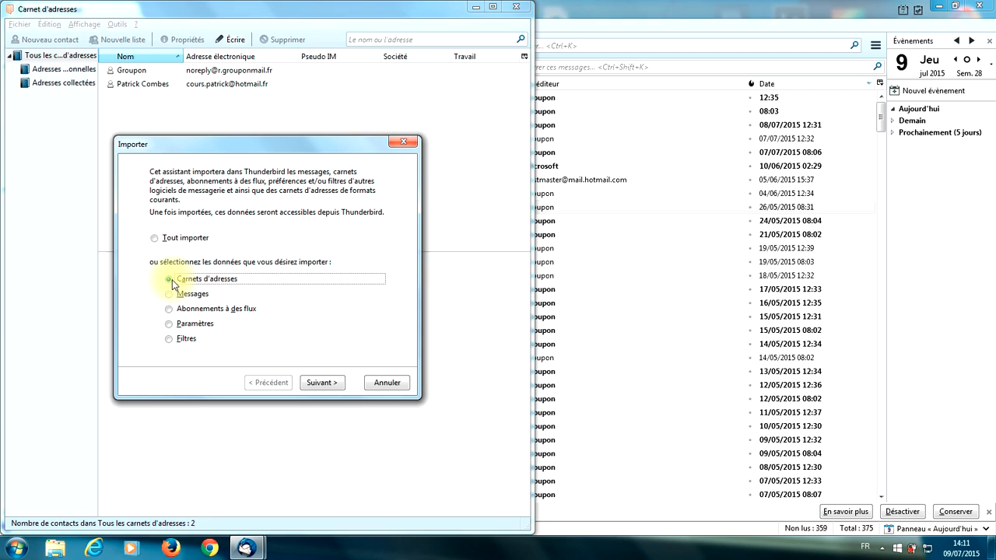
{"action": "left_click", "coordinate": [323, 384]}
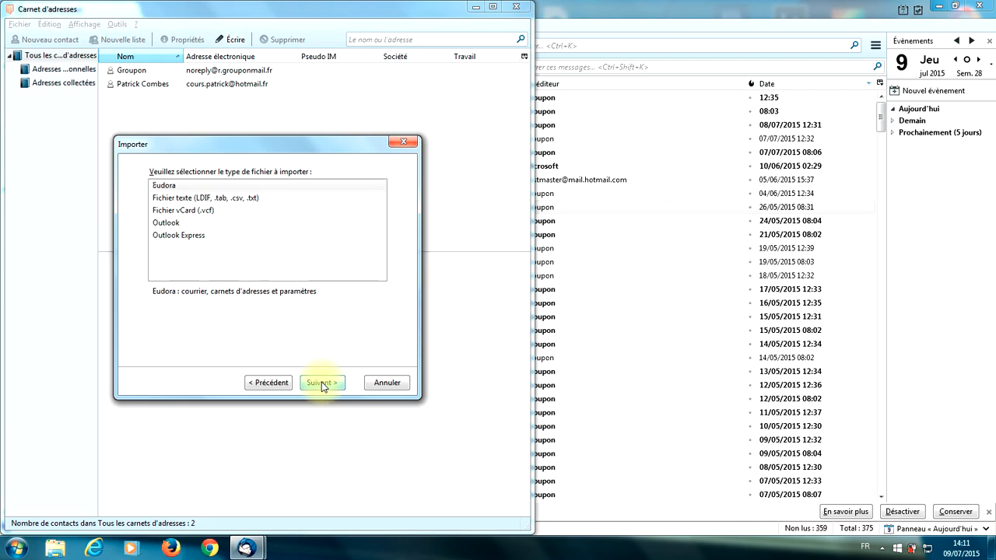
- Choose Fichier texte (LDIF, .tab, .csv, .txt), dismiss the file chooser, and cancel the import
{"action": "left_click", "coordinate": [219, 199]}
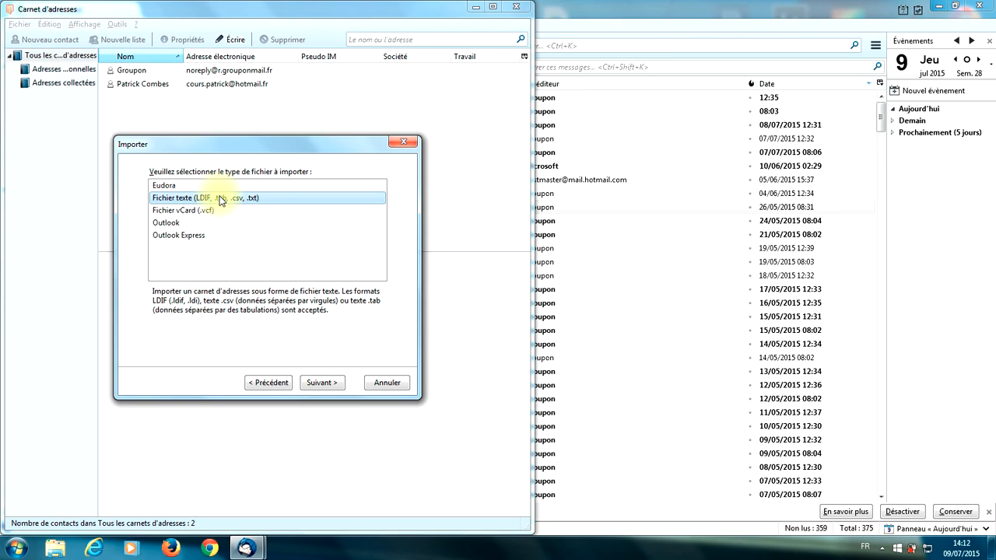
{"action": "left_click", "coordinate": [324, 383]}
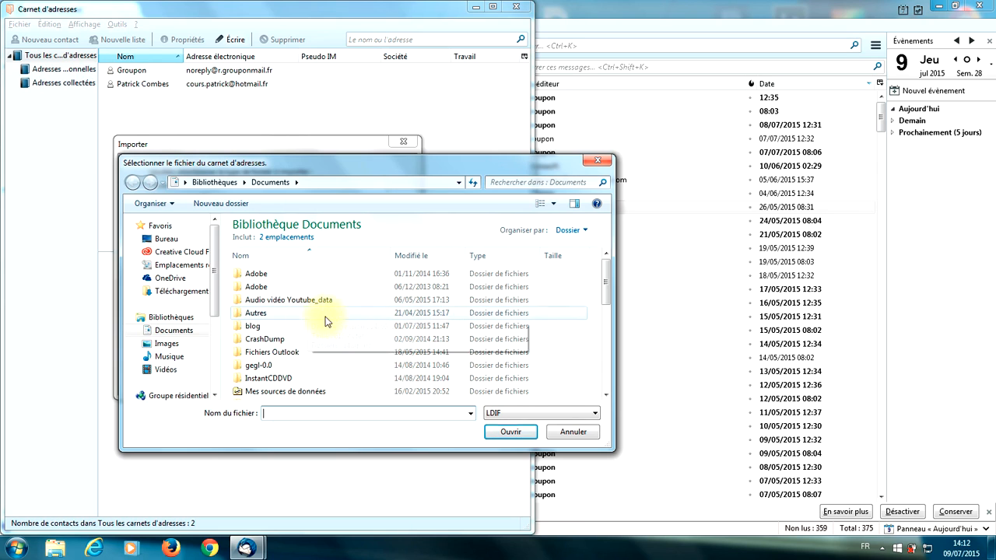
{"action": "left_click", "coordinate": [558, 433]}
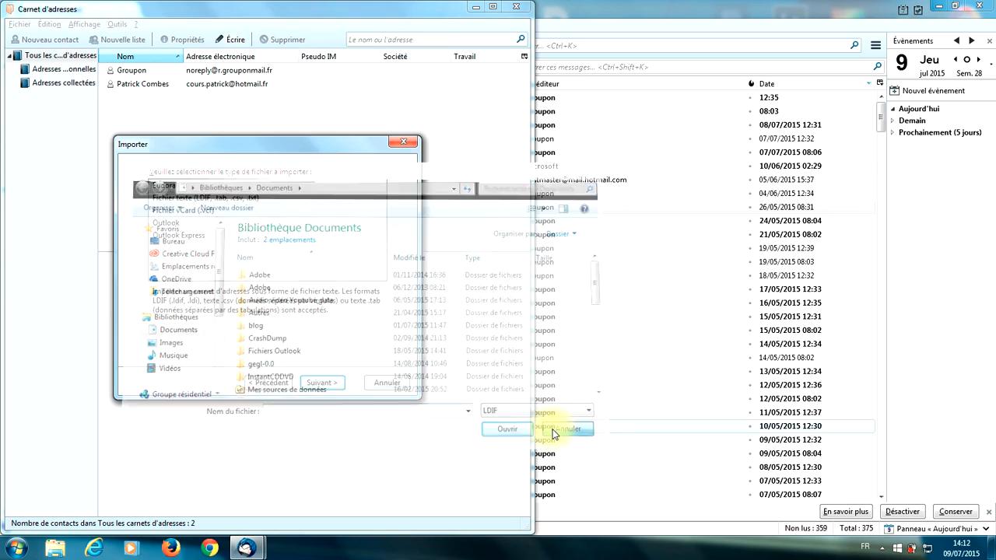
{"action": "left_click", "coordinate": [386, 382]}
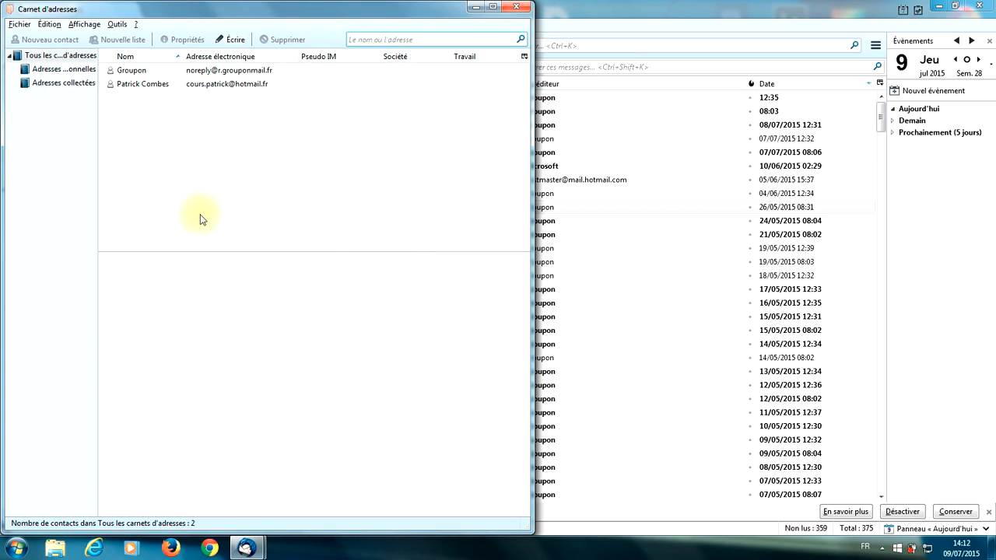
- Reopen the address book and start a new contact in Adresses personnelles
{"action": "left_click", "coordinate": [516, 11]}
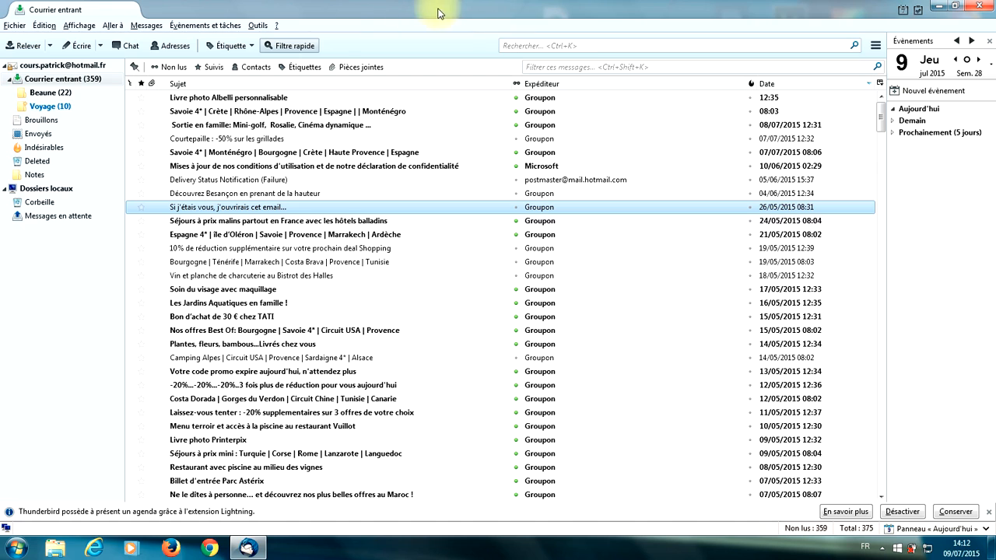
{"action": "left_click", "coordinate": [176, 49]}
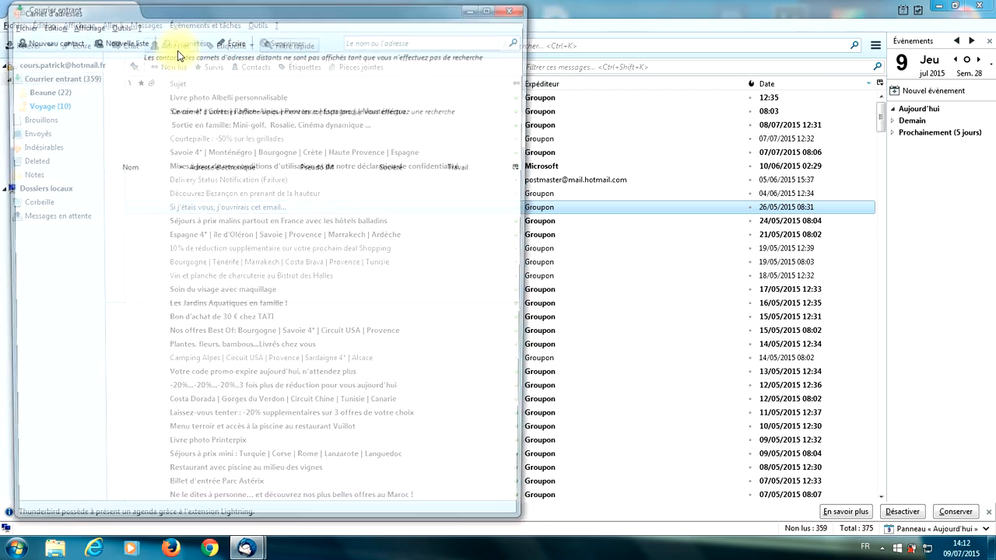
{"action": "left_click", "coordinate": [49, 73]}
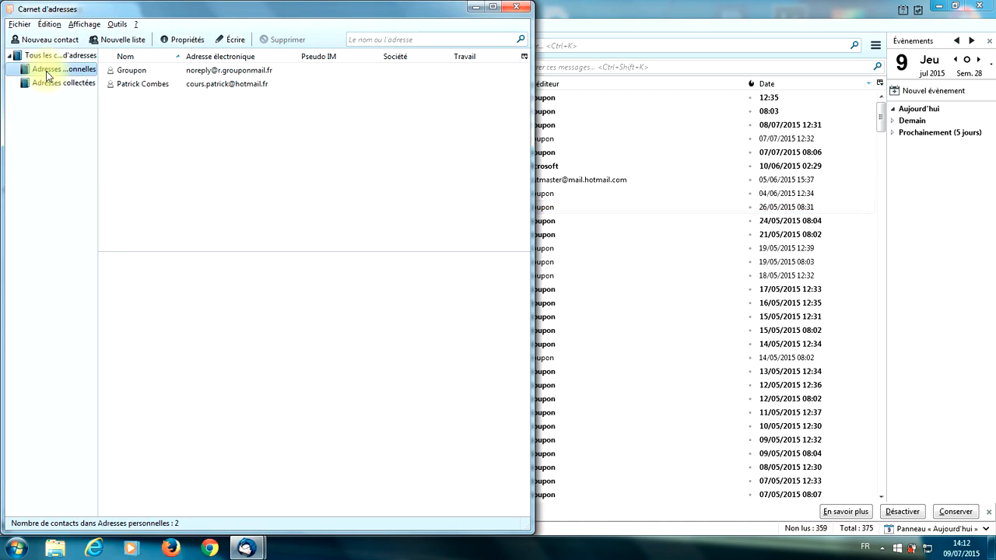
{"action": "left_click", "coordinate": [35, 41]}
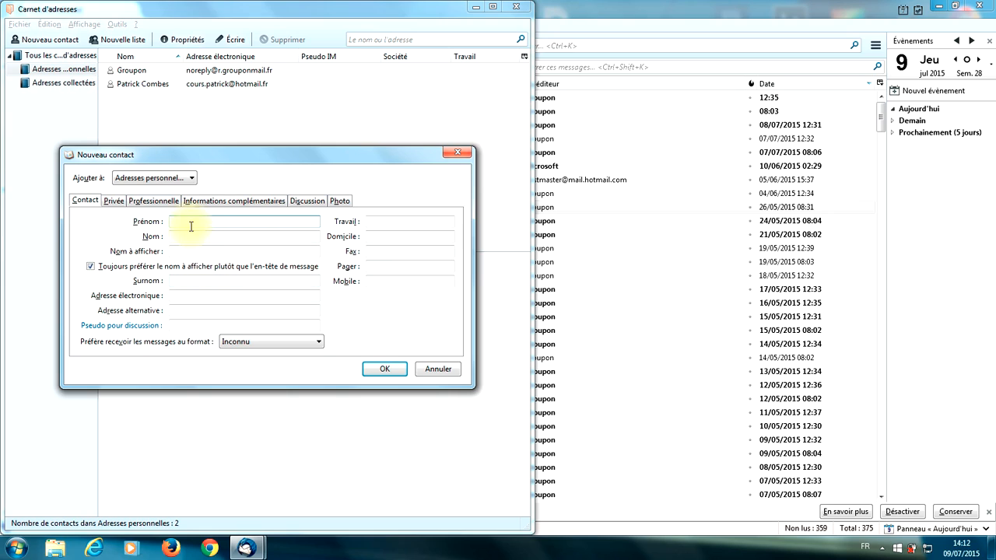
- Discard the unsaved contact form with Annuler and close the address book
{"action": "left_click", "coordinate": [196, 295]}
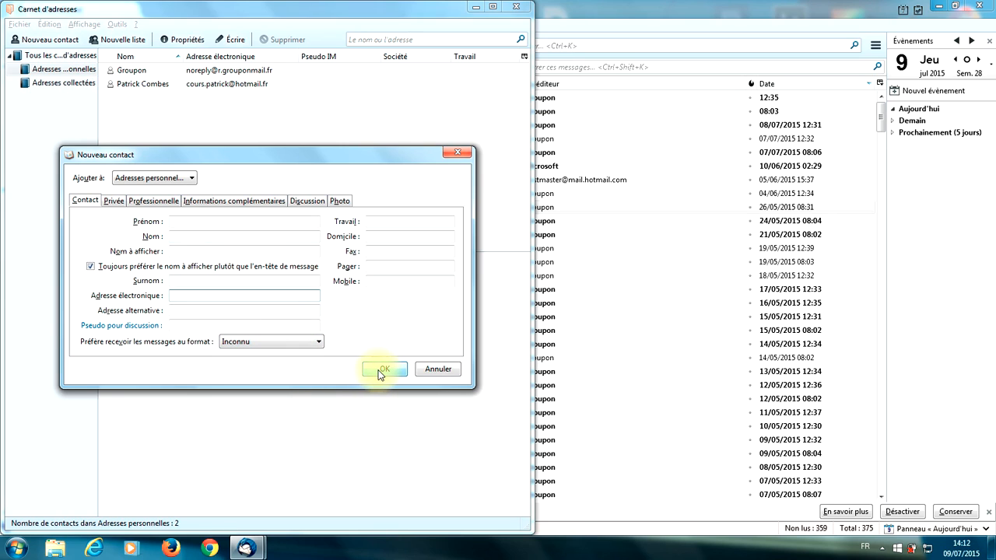
{"action": "left_click", "coordinate": [440, 369]}
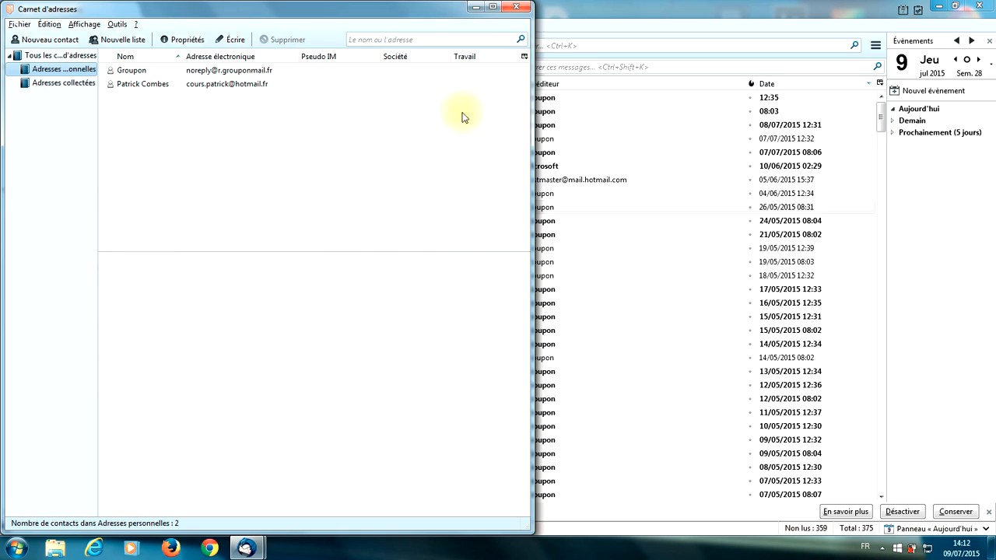
{"action": "left_click", "coordinate": [515, 7]}
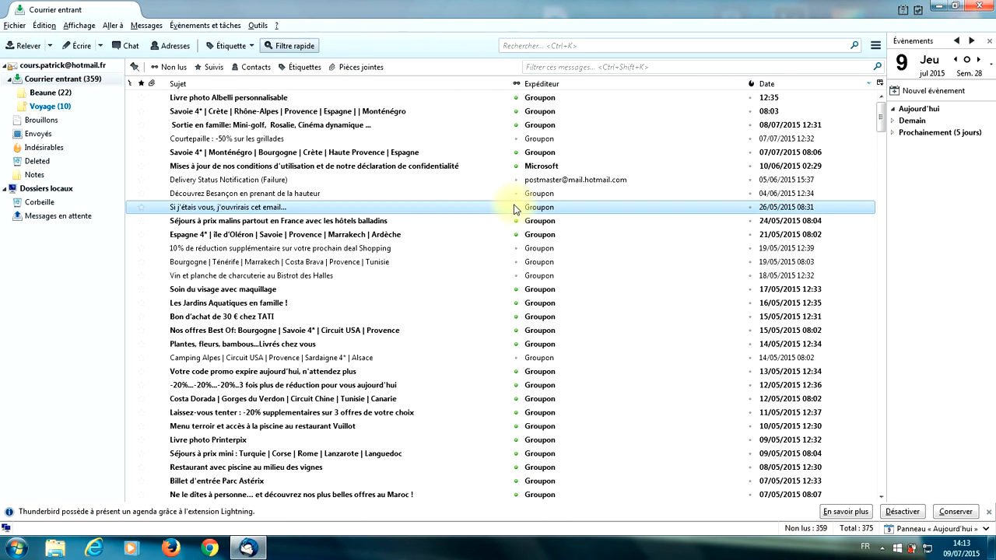
{"action": "double_click", "coordinate": [437, 195]}
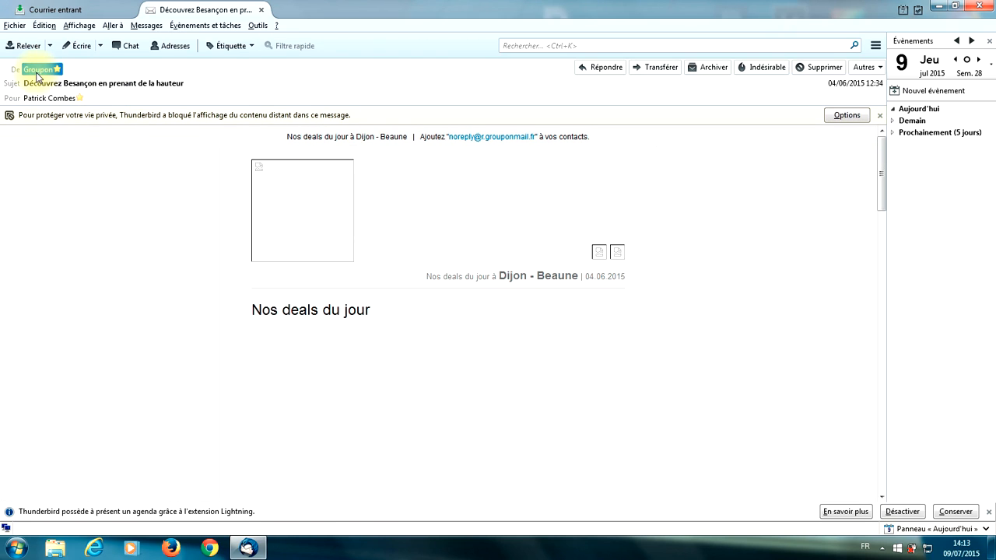
{"action": "left_click", "coordinate": [39, 74]}
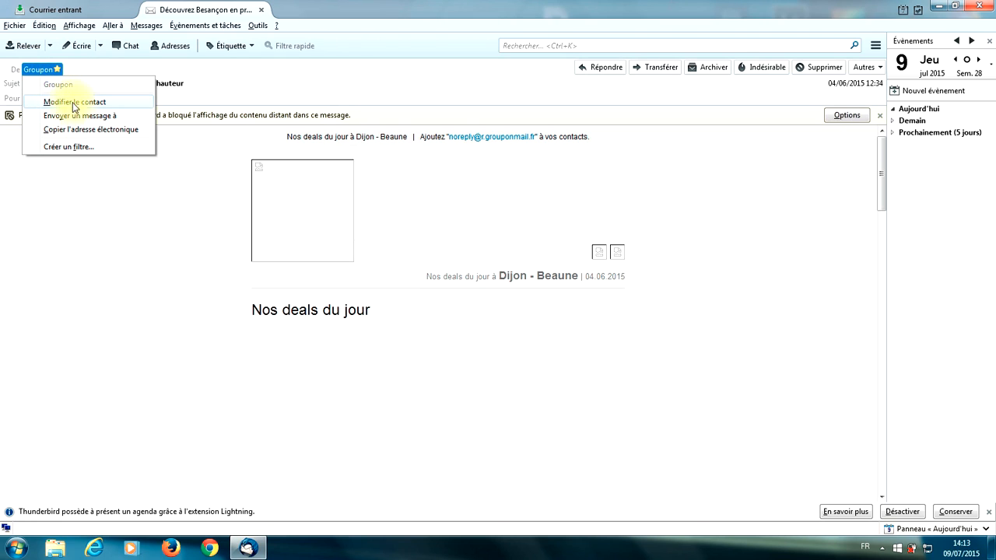
{"action": "left_click", "coordinate": [261, 11]}
{"action": "left_click", "coordinate": [261, 10]}
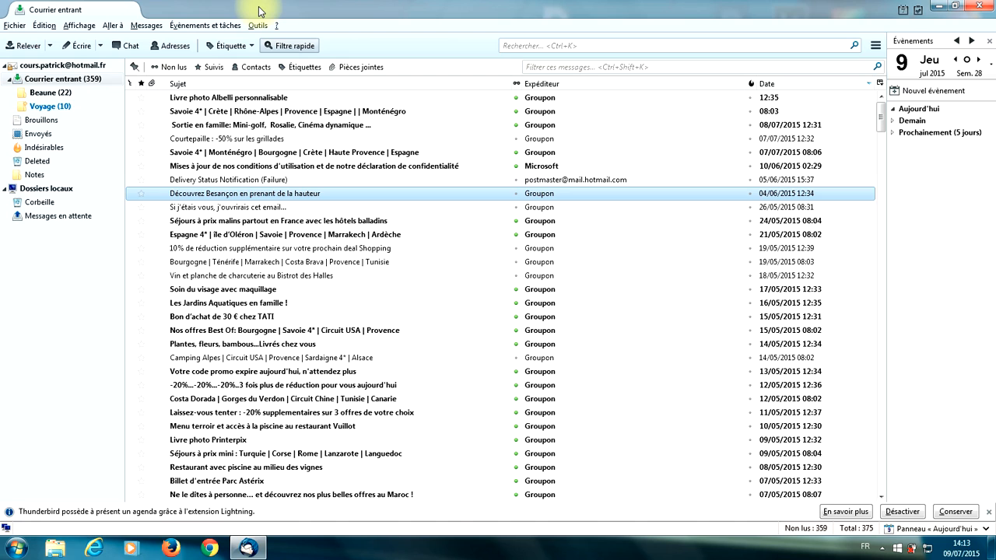
{"action": "left_click", "coordinate": [175, 47]}
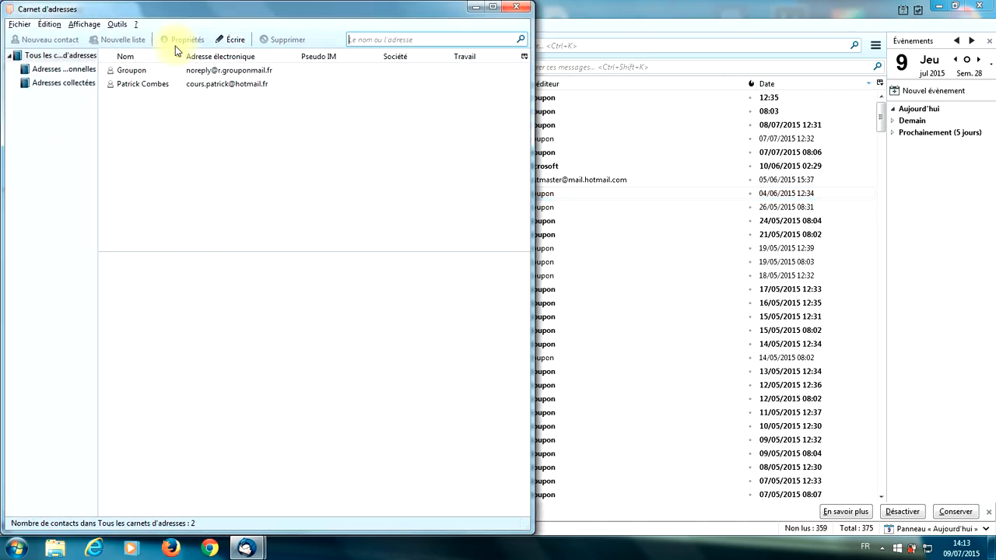
{"action": "left_click", "coordinate": [119, 25]}
{"action": "left_click", "coordinate": [126, 59]}
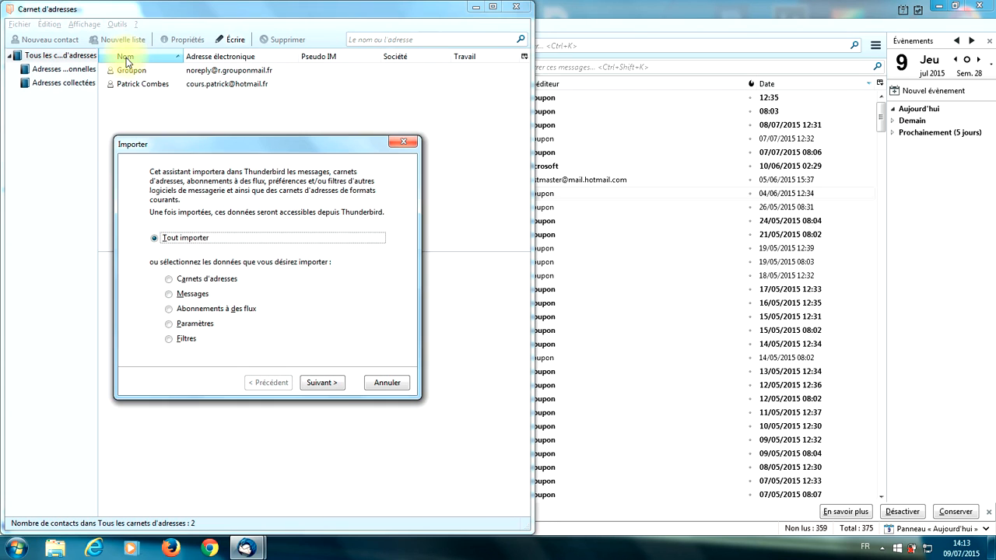
{"action": "left_click", "coordinate": [176, 282]}
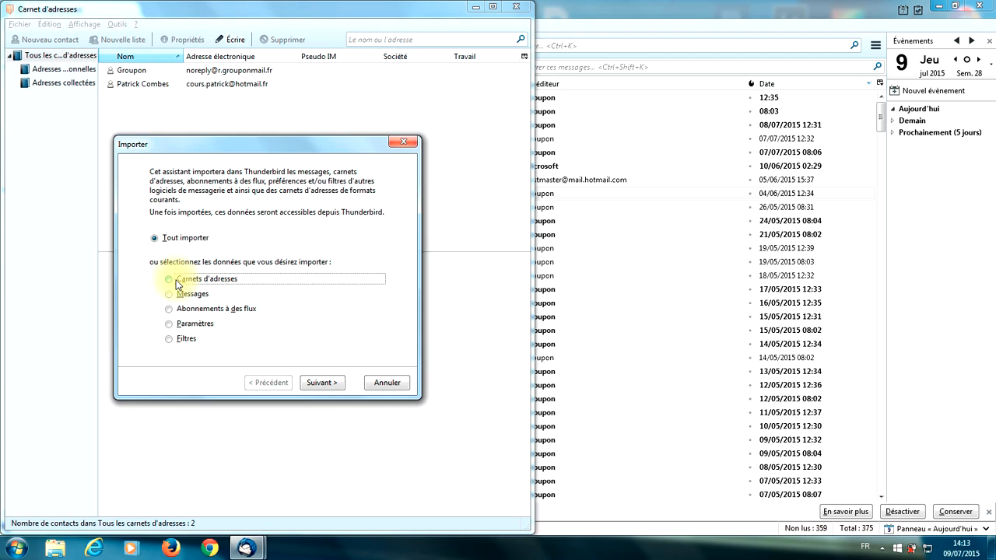
{"action": "left_click", "coordinate": [312, 384]}
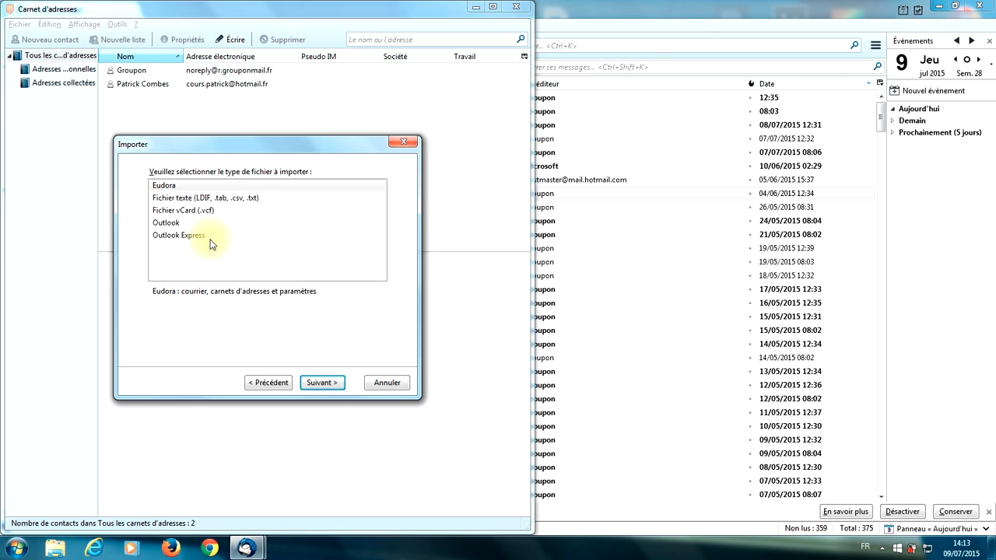
{"action": "left_click", "coordinate": [238, 201]}
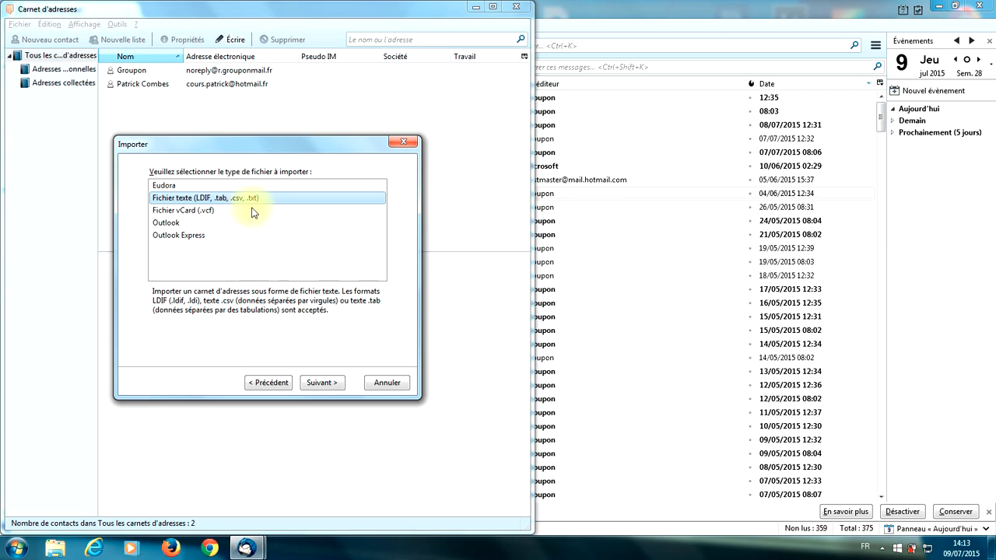
{"action": "left_click", "coordinate": [325, 382]}
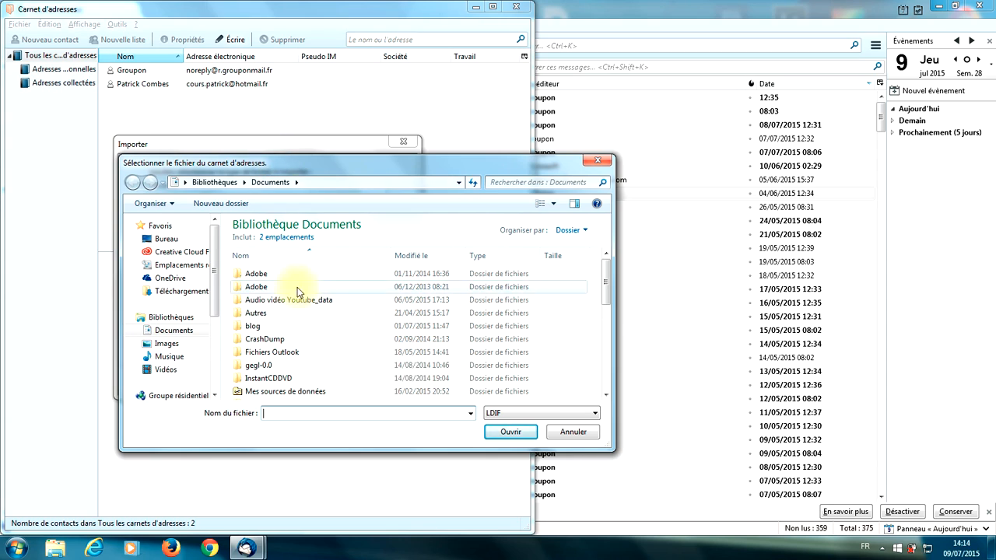
{"action": "left_click", "coordinate": [575, 432]}
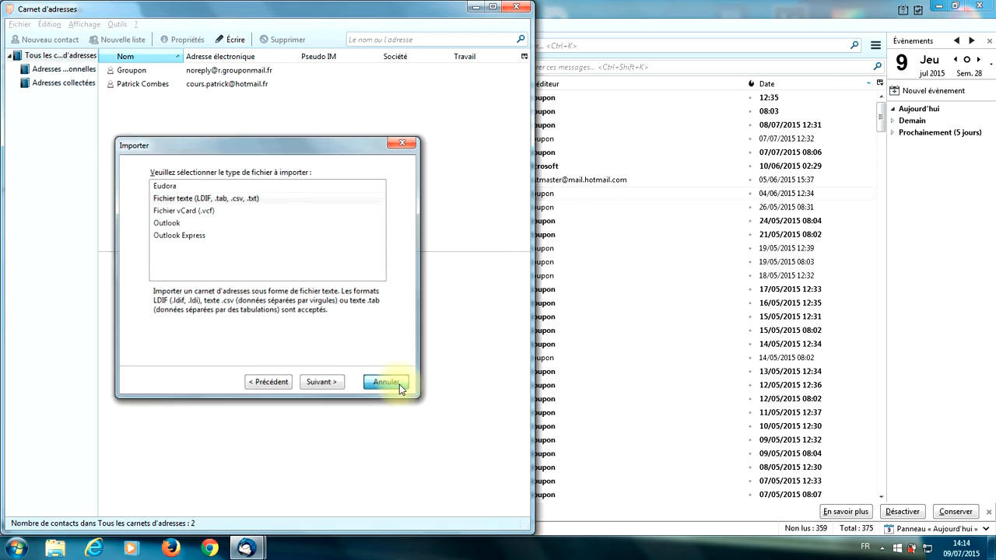
{"action": "left_click", "coordinate": [385, 381]}
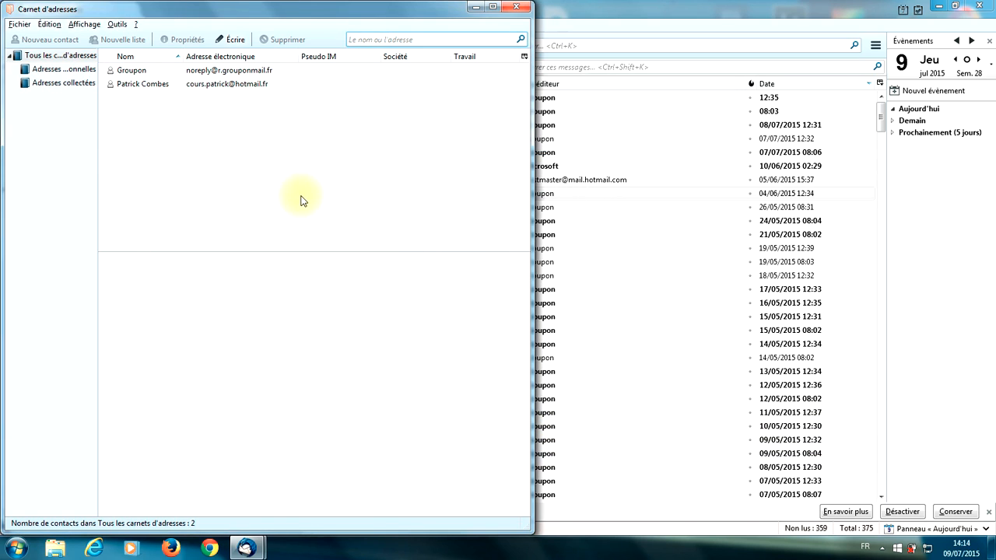
{"action": "left_click", "coordinate": [516, 7]}
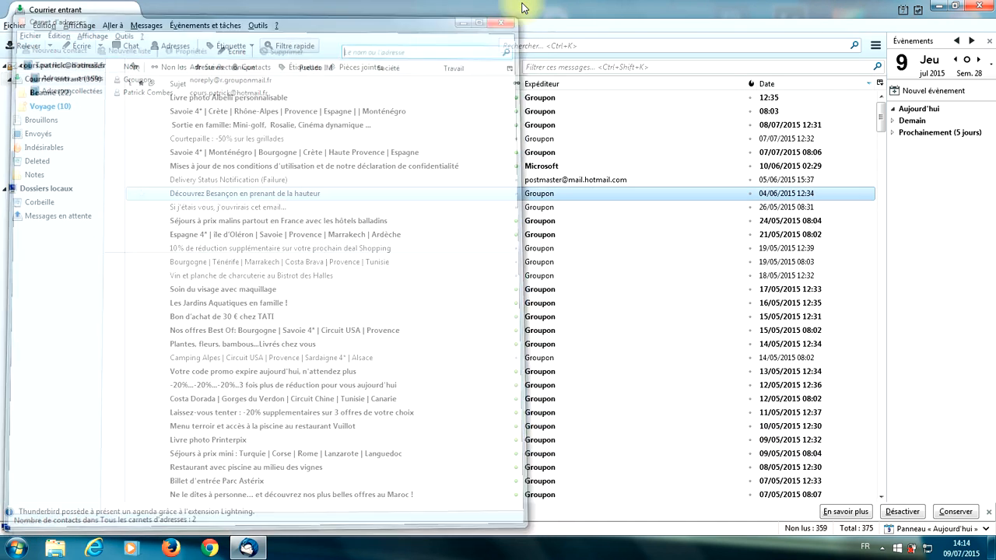